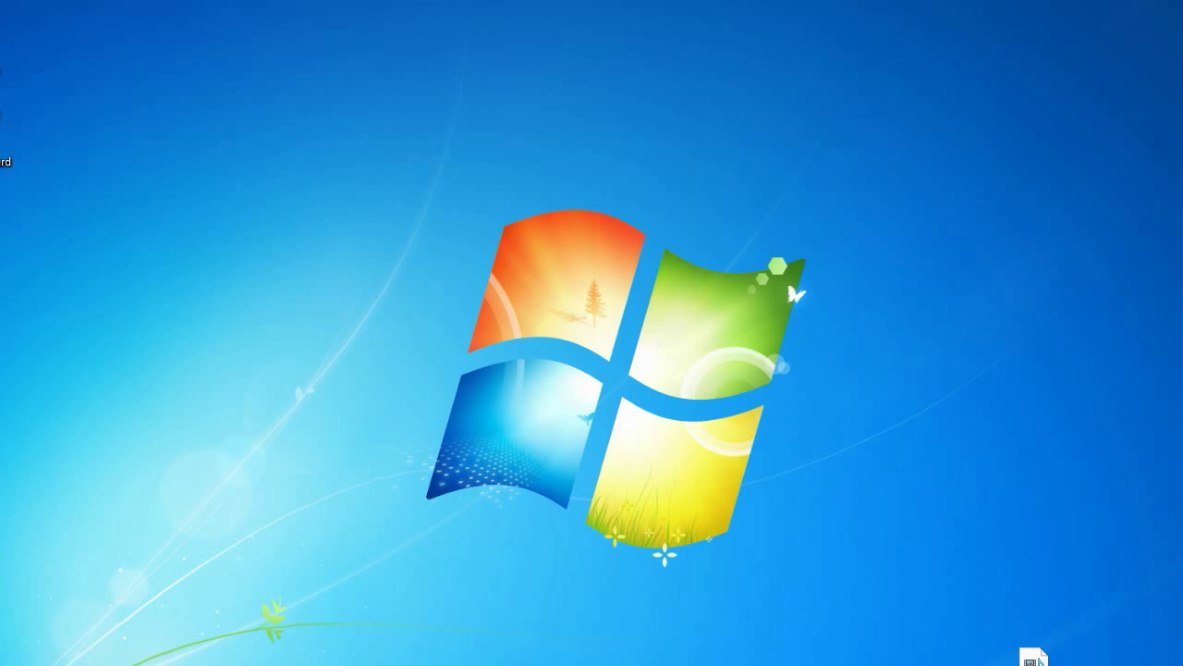
Bring up the .minecraft bin folder and the Notepad note with the Minecraft path, and highlight AppData in that path
key(alt+Tab)
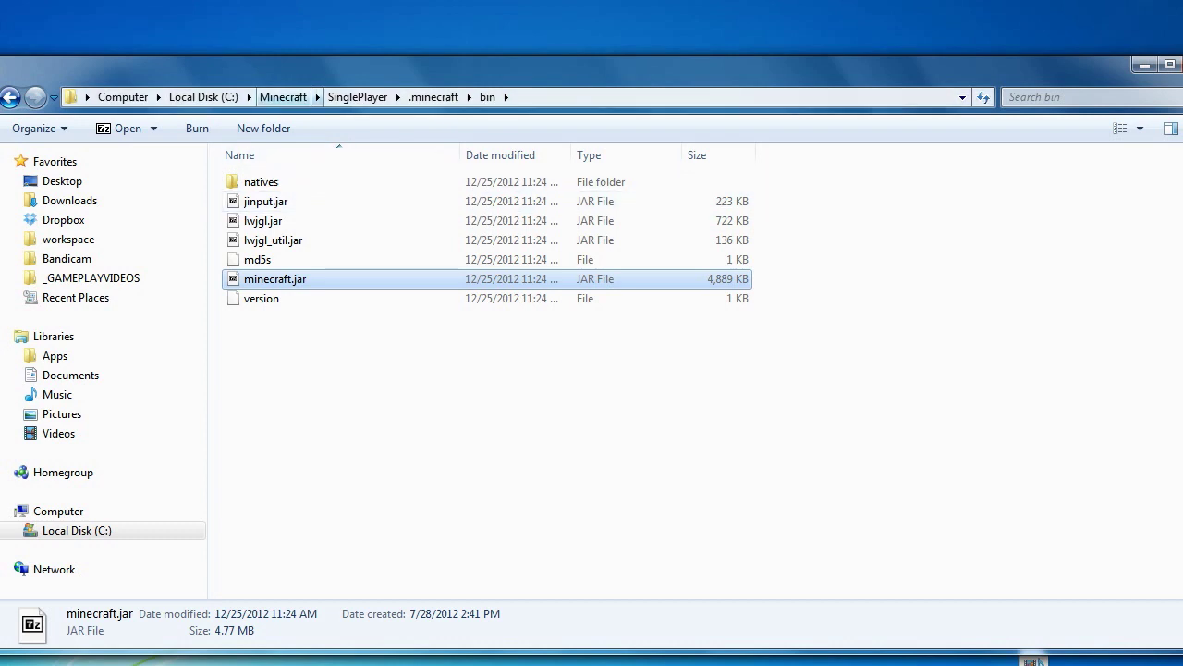
key(alt+Tab)
drag(456, 494, 314, 56)
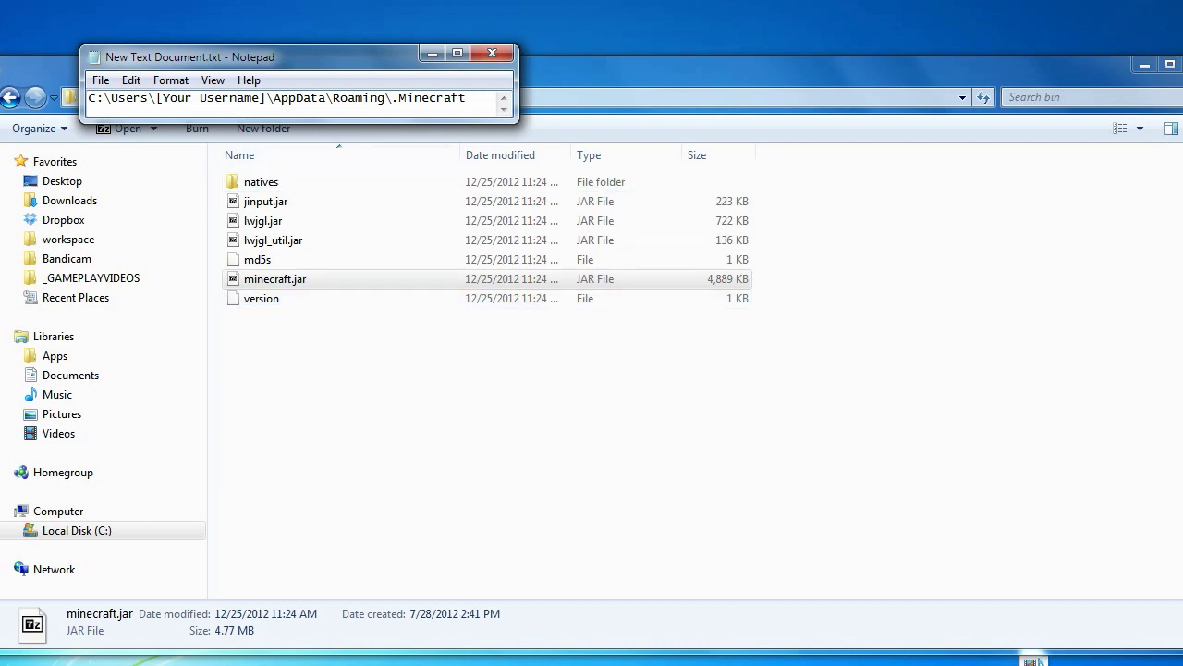
drag(272, 97, 326, 97)
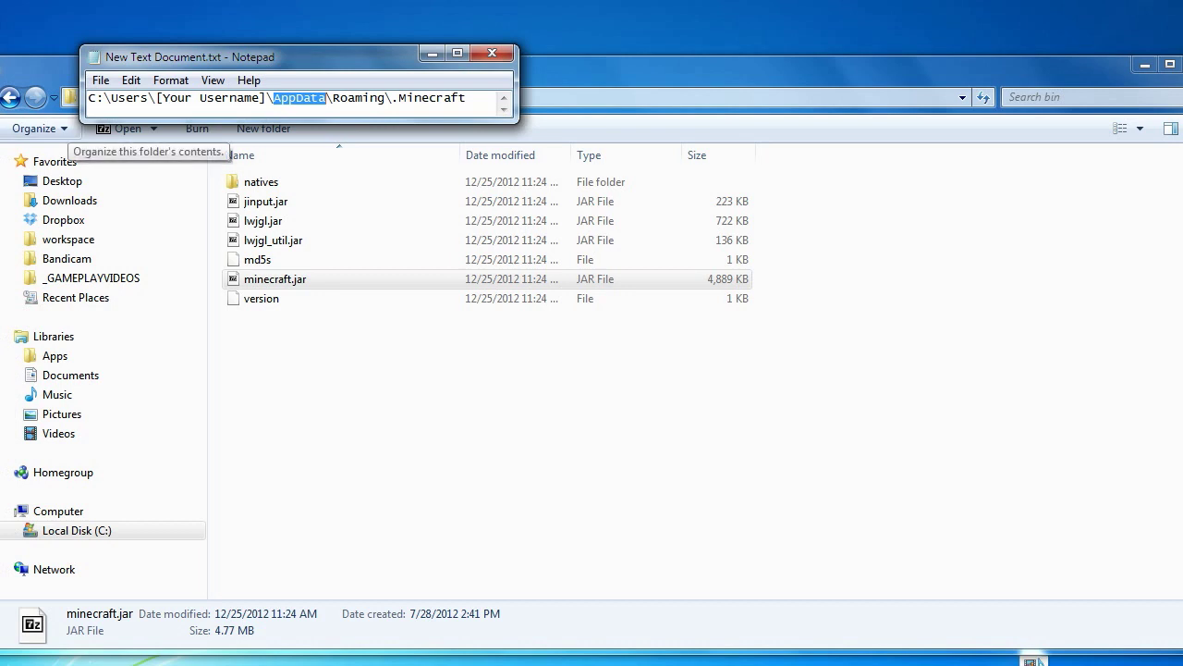
Set the folder view options to show hidden files, folders, and drives, and apply them
click(37, 128)
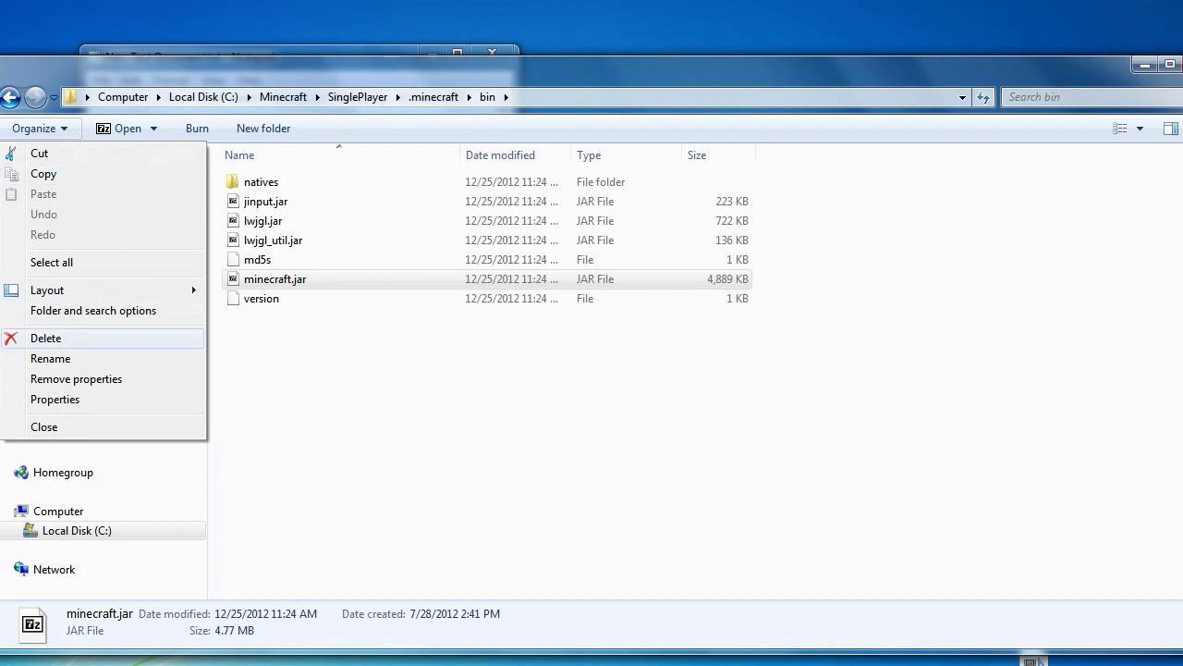
click(64, 310)
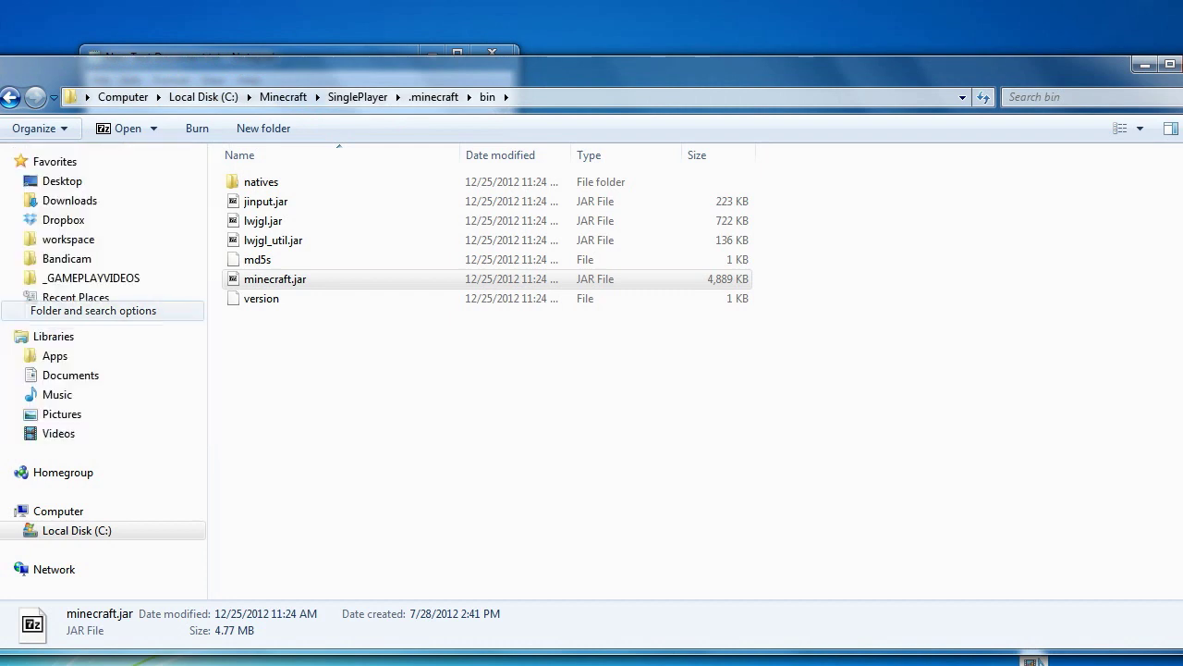
drag(96, 143, 384, 169)
click(376, 201)
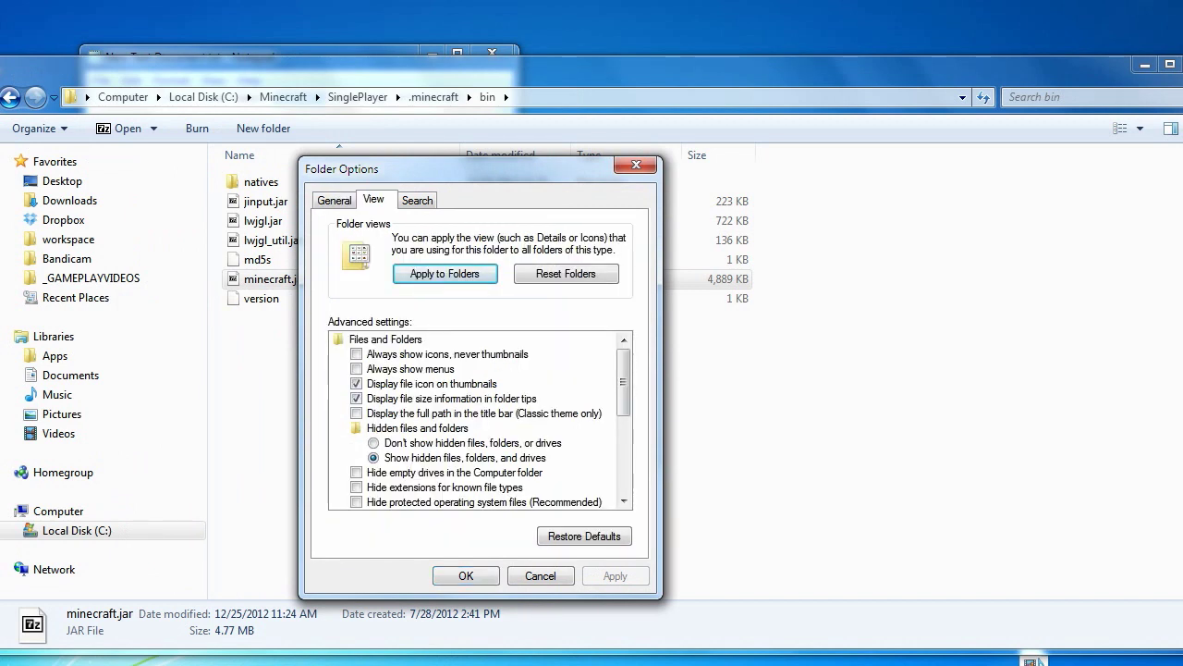
click(375, 458)
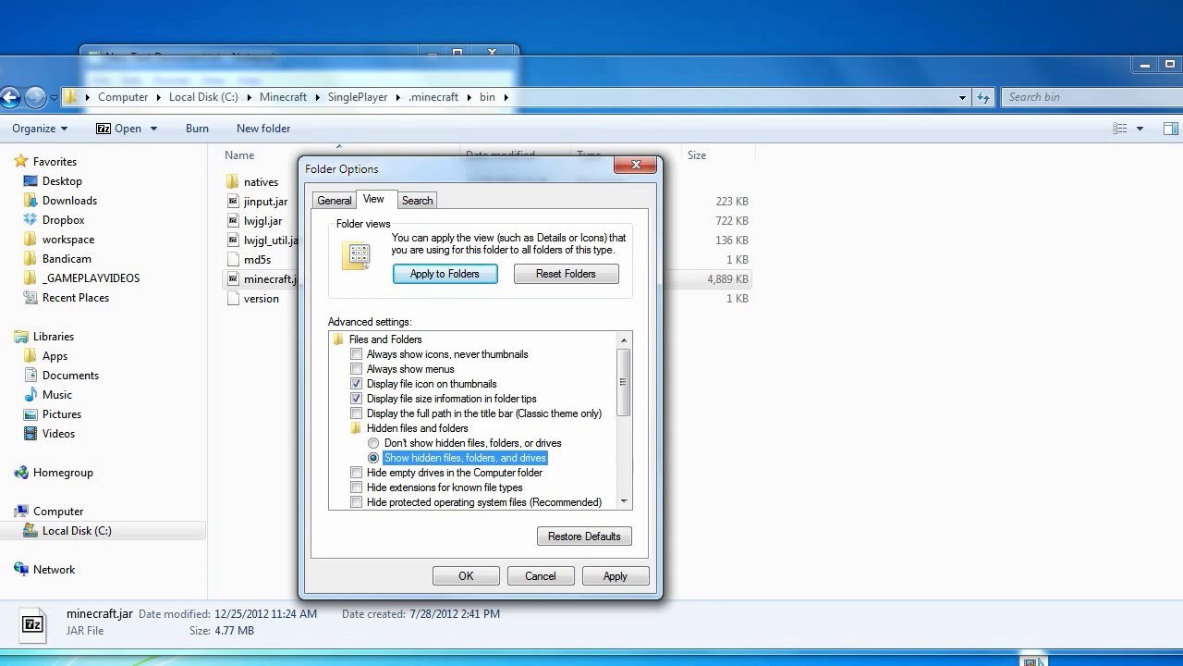
click(466, 575)
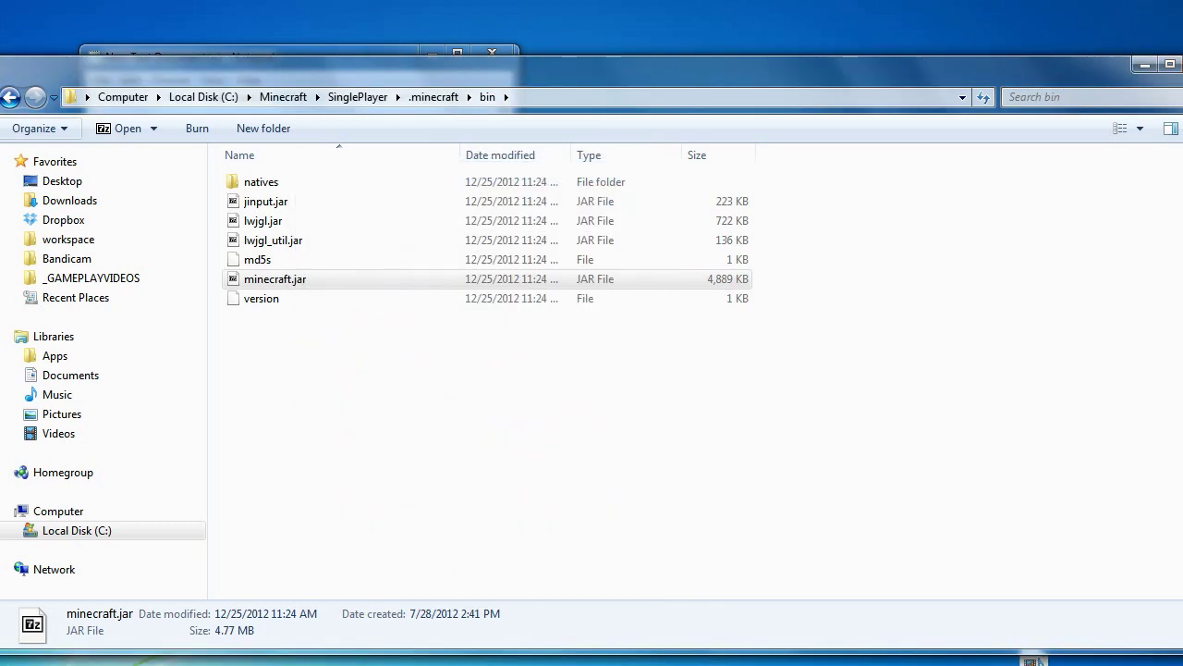
Open minecraft.jar from the bin folder with WinRAR and clear the desktop area beside the archive window
click(518, 416)
drag(555, 70, 741, 173)
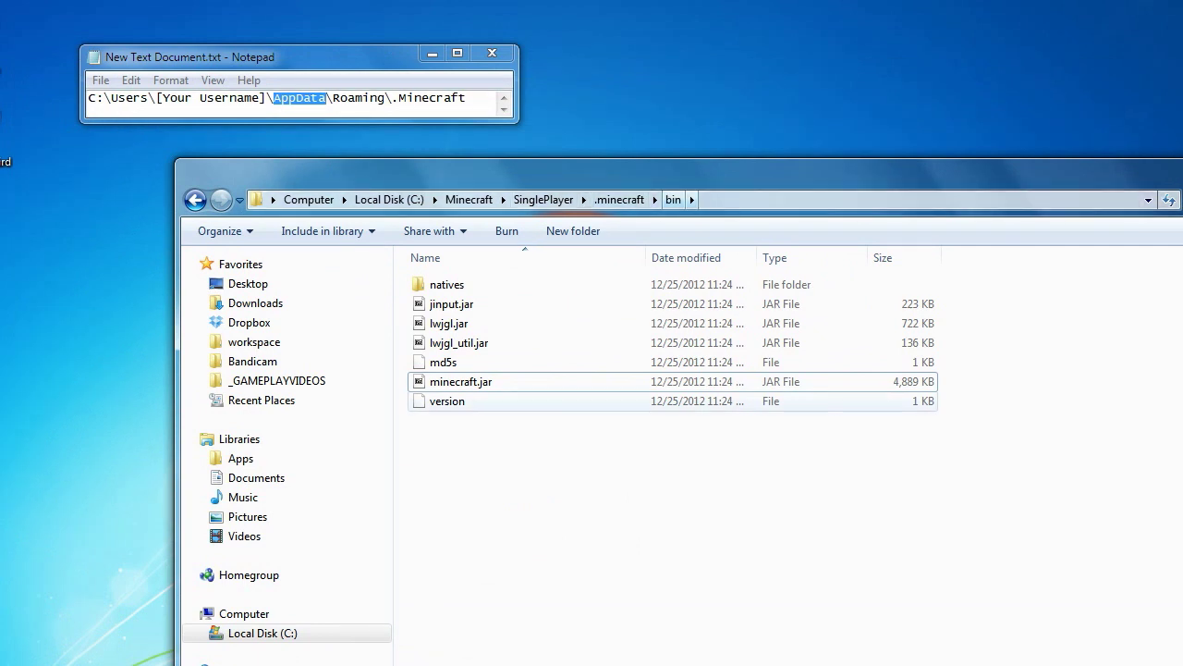
right_click(446, 382)
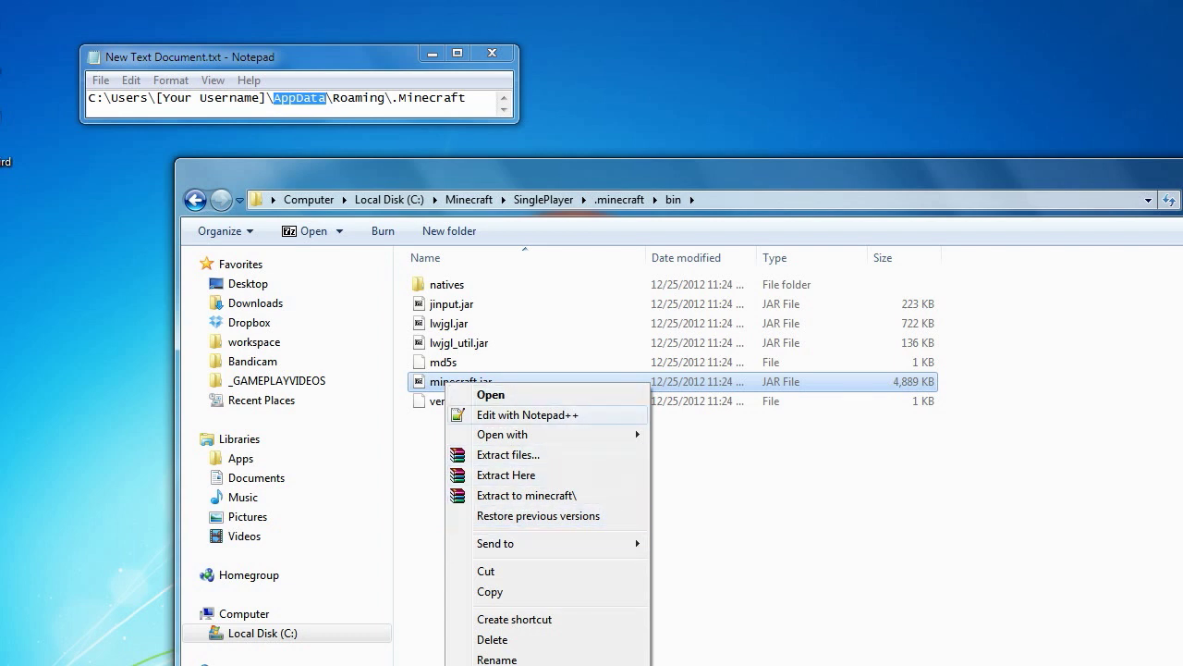
mouse_move(518, 433)
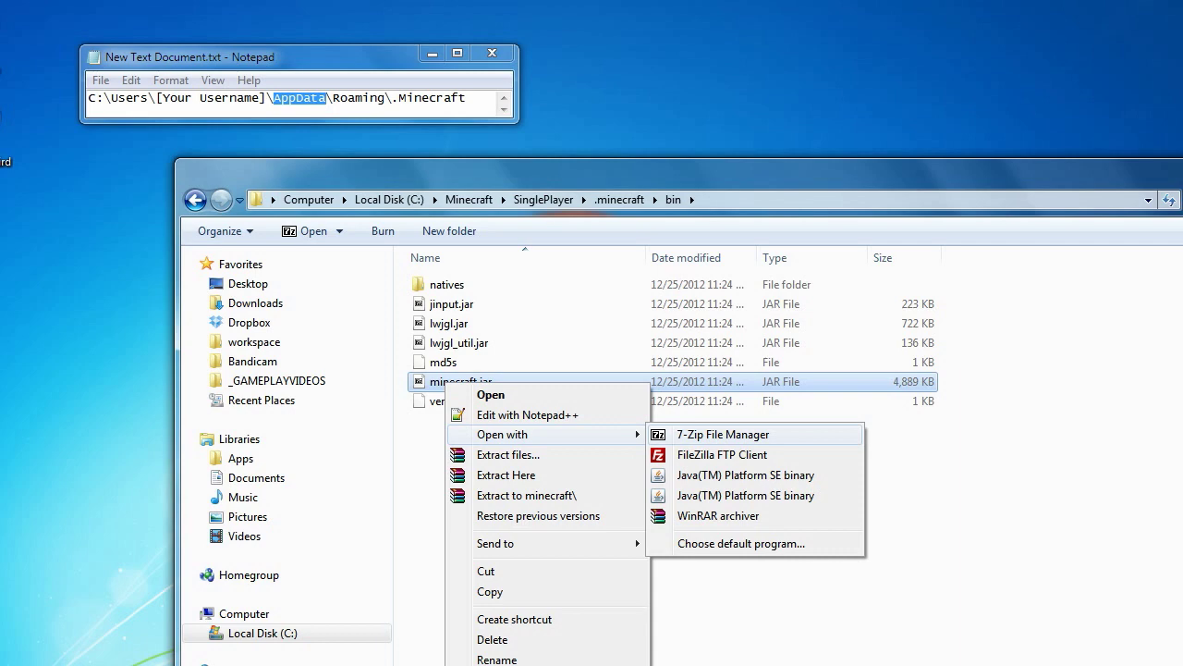
click(719, 514)
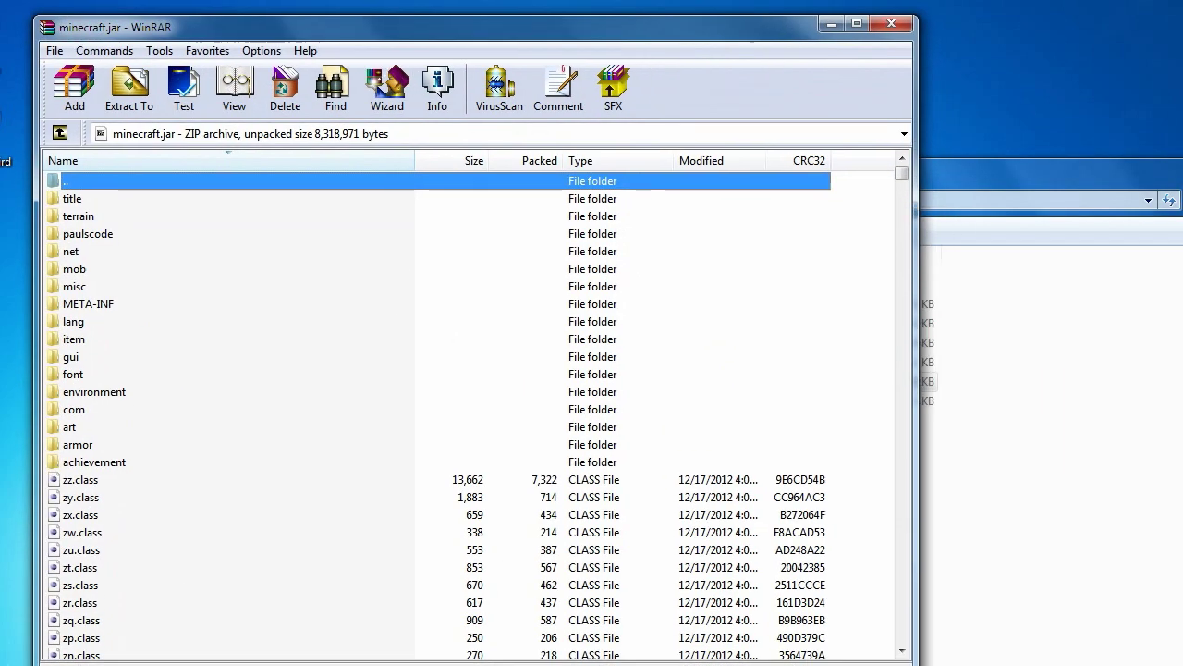
drag(462, 30, 429, 0)
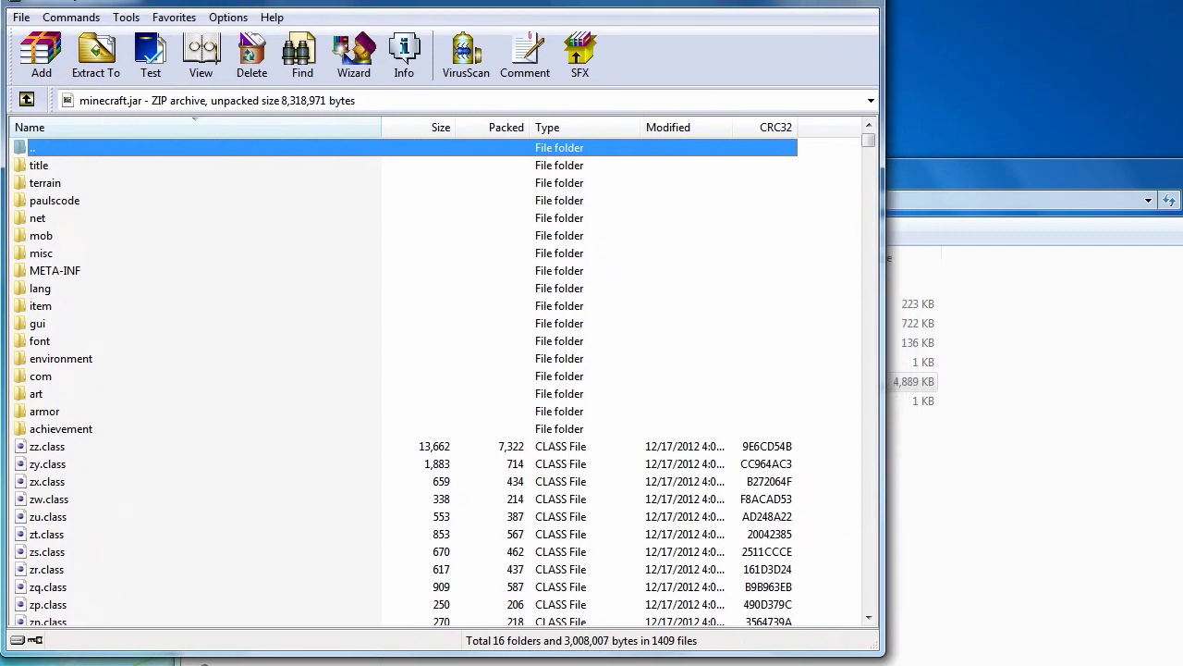
click(1182, 165)
drag(1182, 388, 1045, 374)
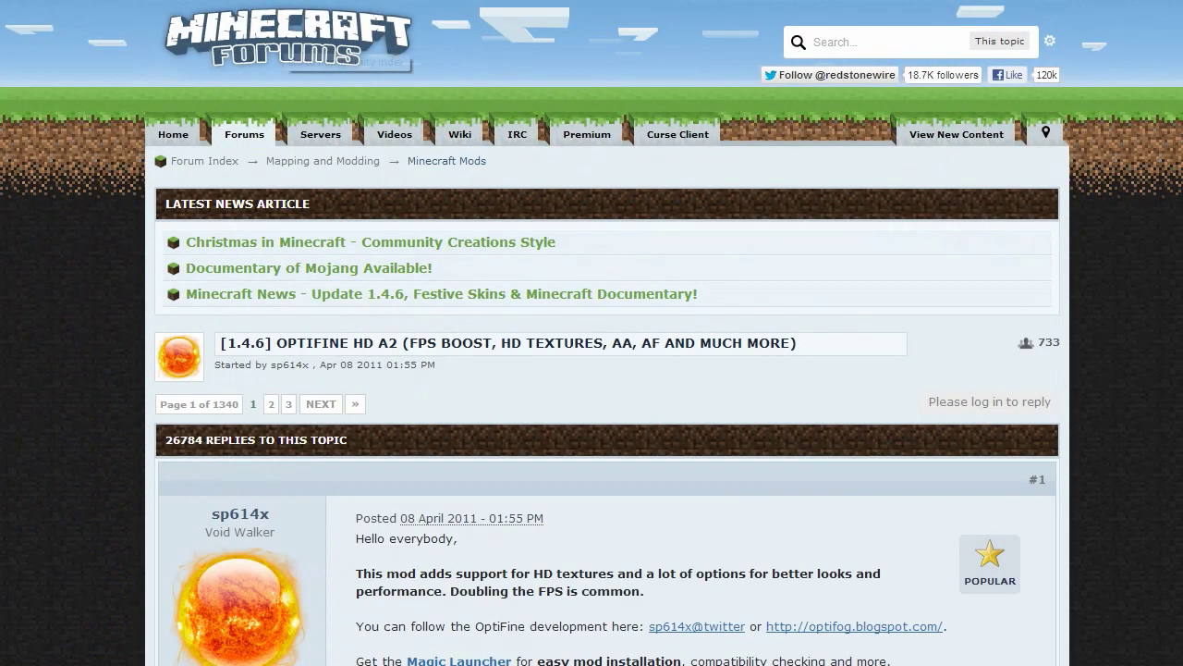
Examine the OptiFine forum thread for the Minecraft version each download supports and compare the Ultra and Standard editions
mouse_move(237, 343)
mouse_down()
mouse_move(272, 343)
mouse_move(256, 343)
mouse_up()
scroll(591, 333, down, 5)
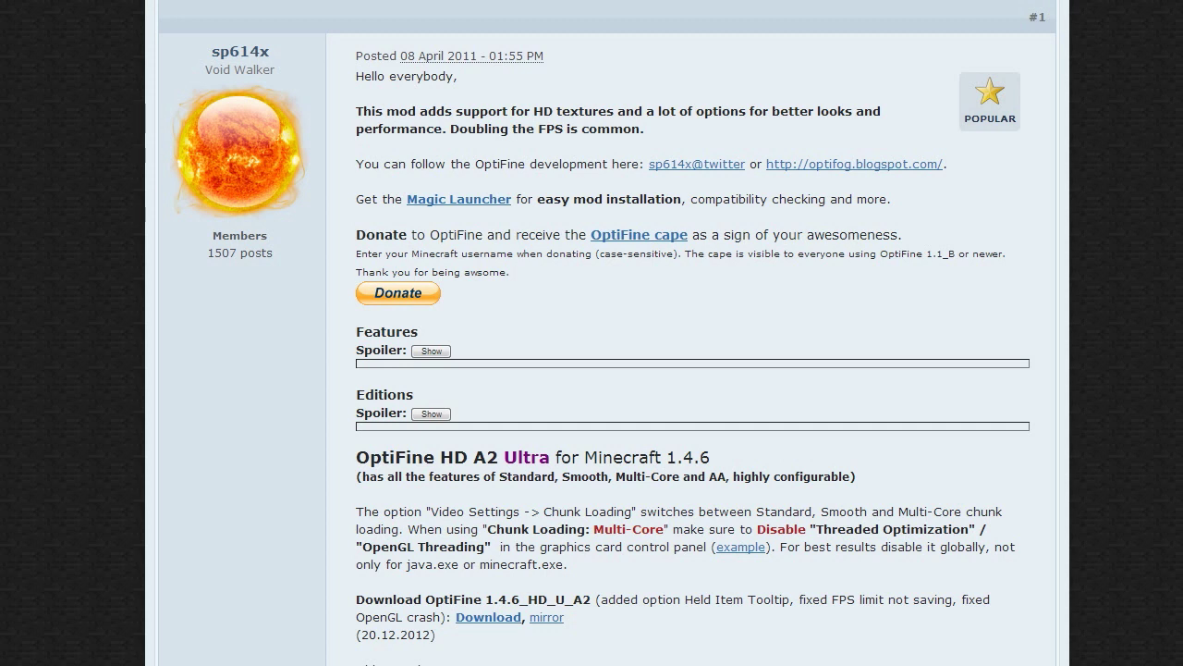
double_click(688, 458)
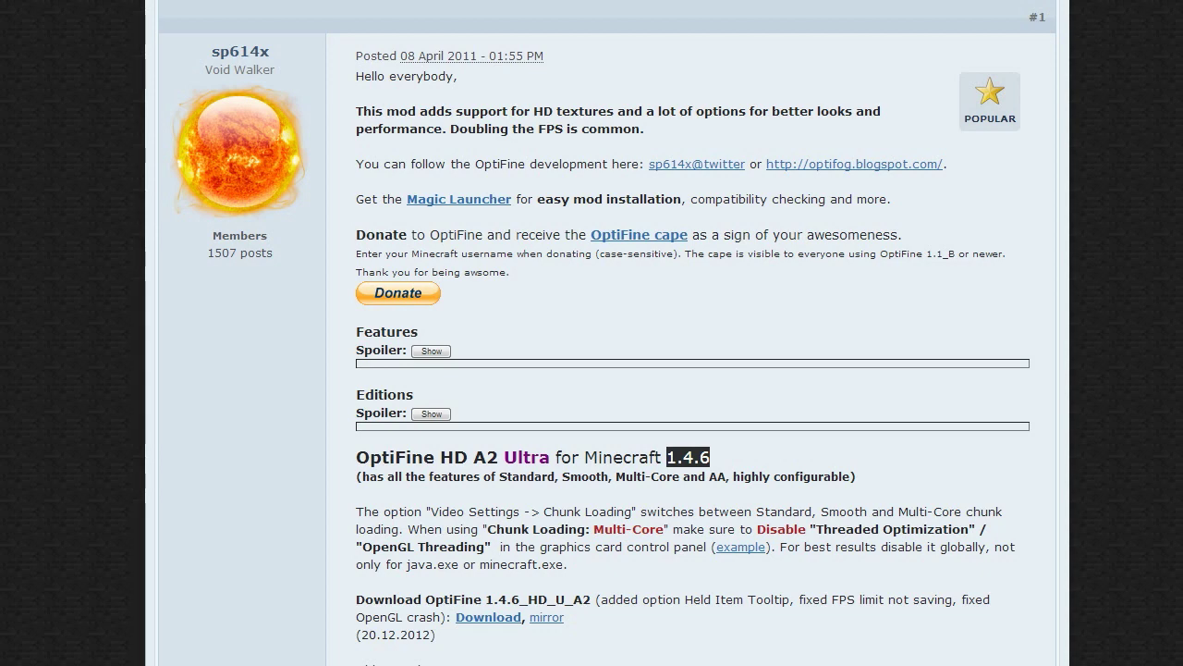
scroll(591, 333, down, 3)
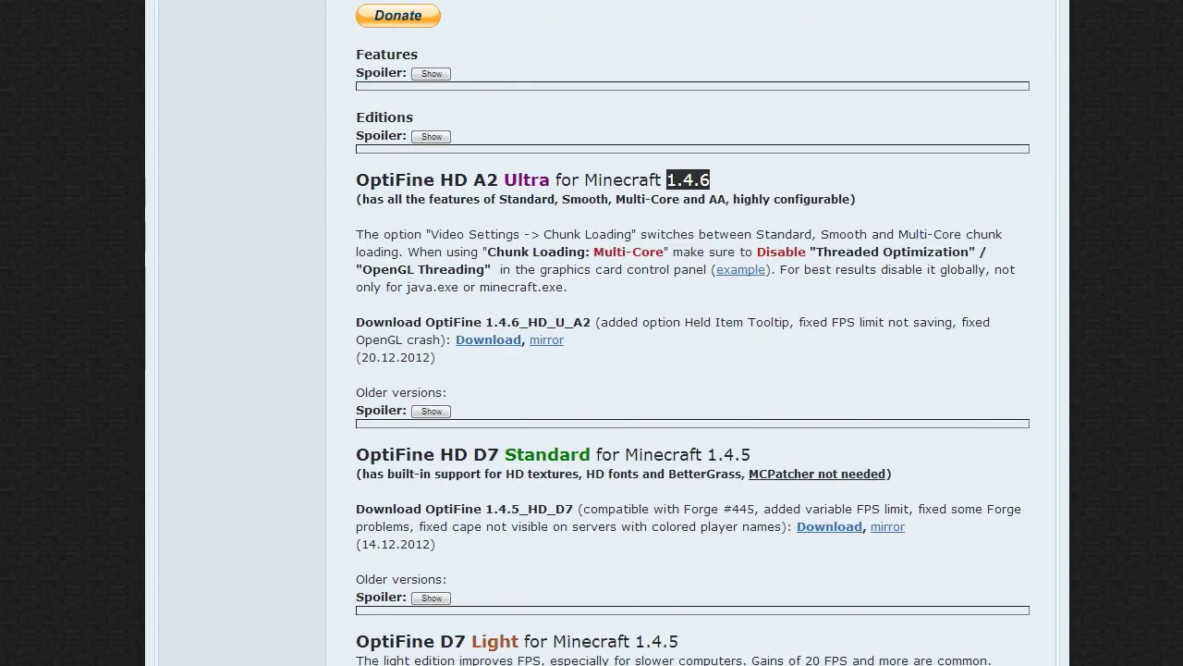
scroll(591, 333, down, 1)
click(689, 88)
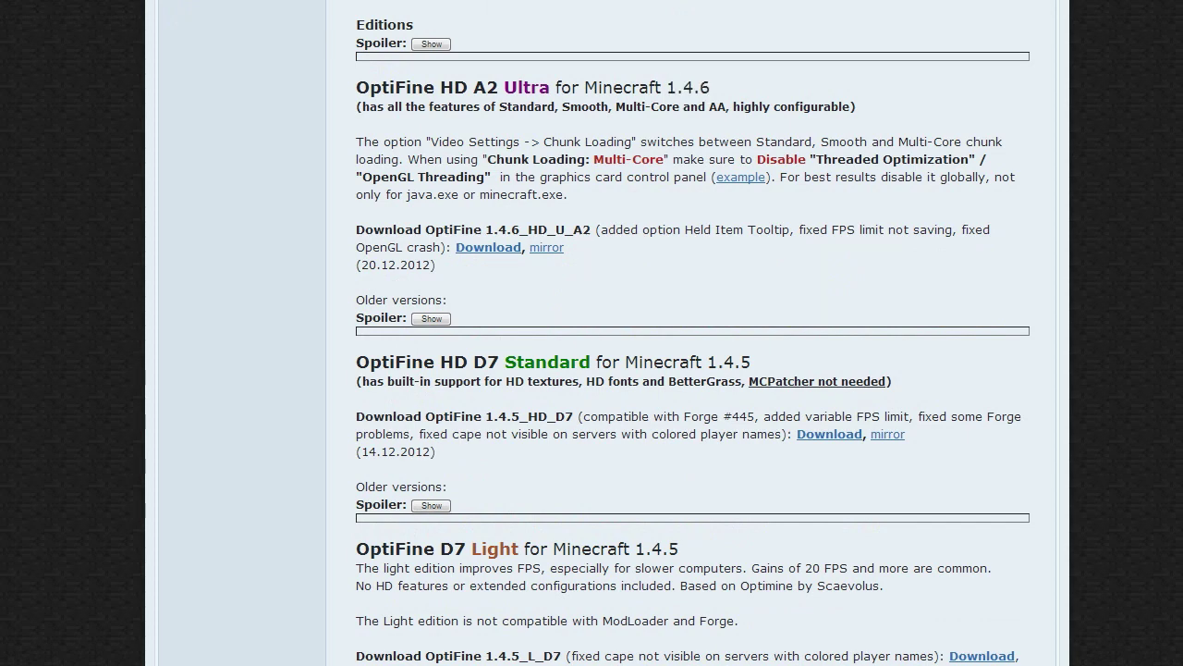
scroll(591, 332, down, 1)
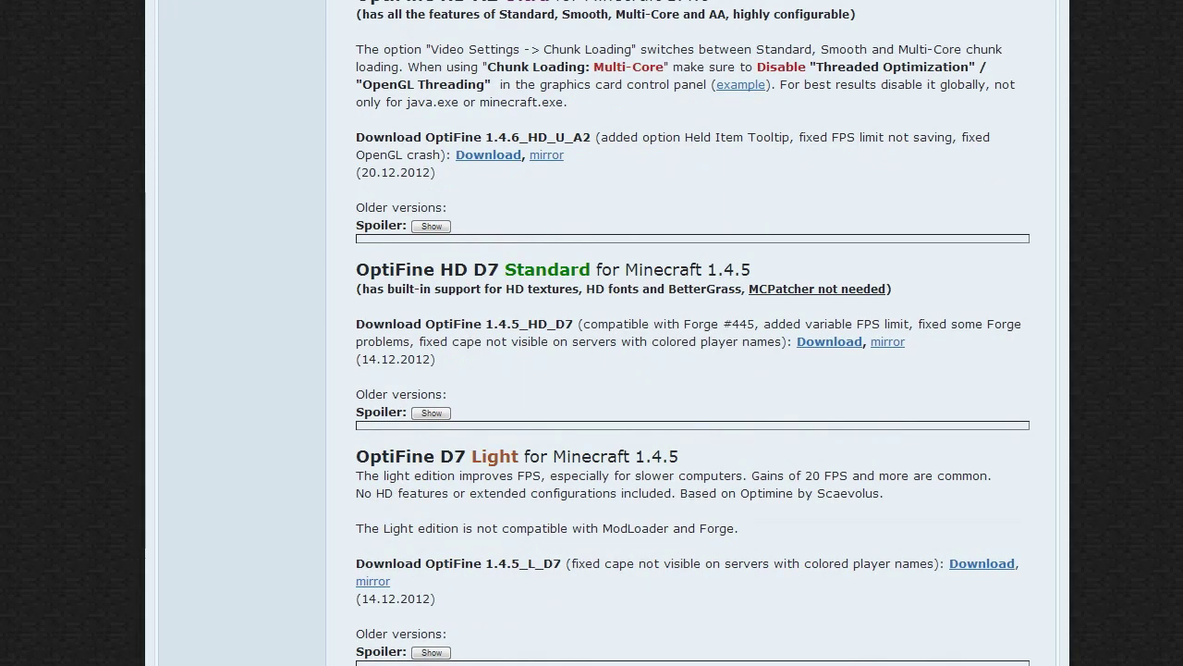
scroll(592, 332, up, 1)
drag(551, 87, 504, 87)
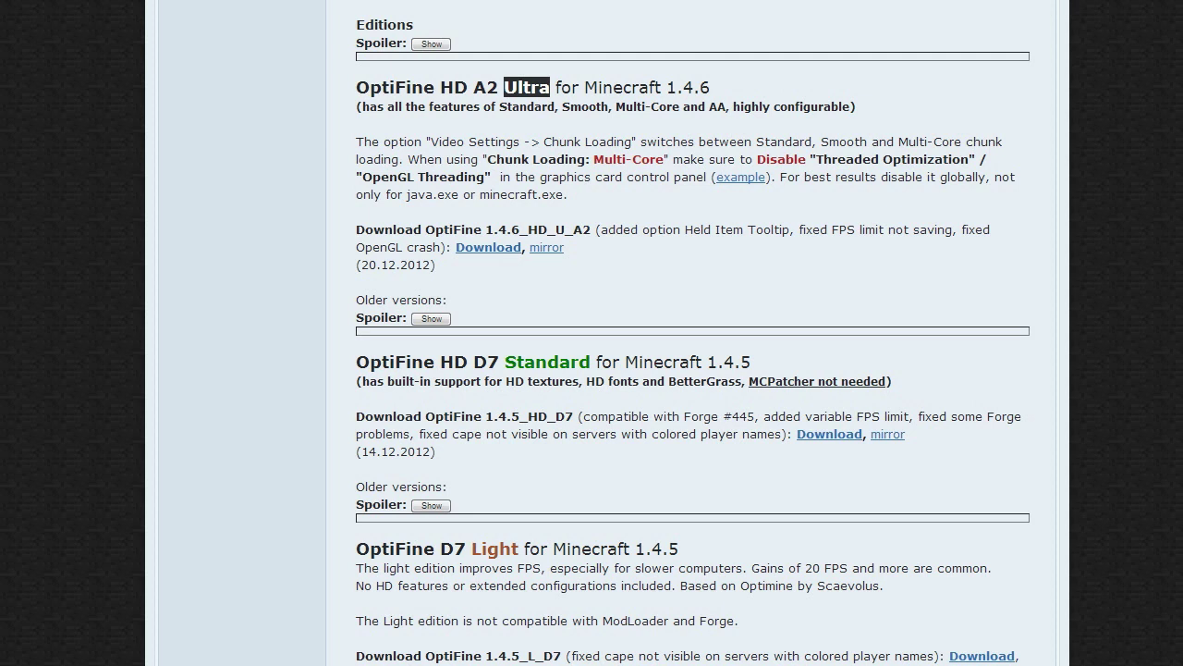
drag(505, 362, 592, 362)
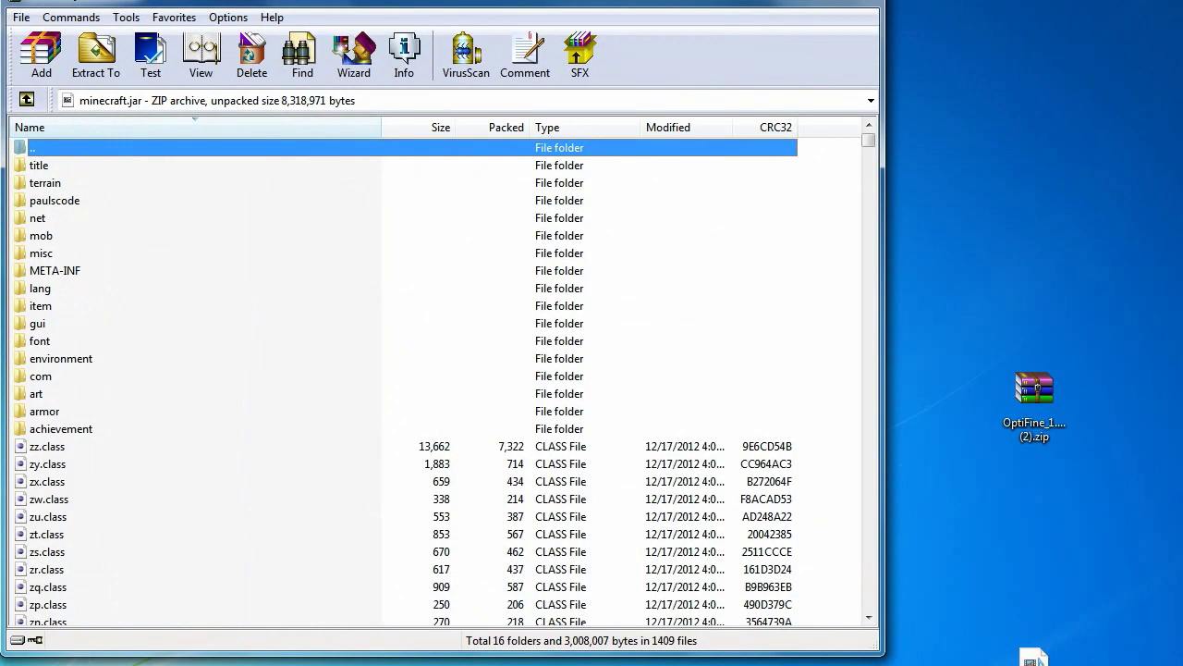
Open OptiFine_1.4.6_HD_U_A2 (2).zip from the desktop and place its window beside the minecraft.jar archive
drag(1034, 388, 967, 206)
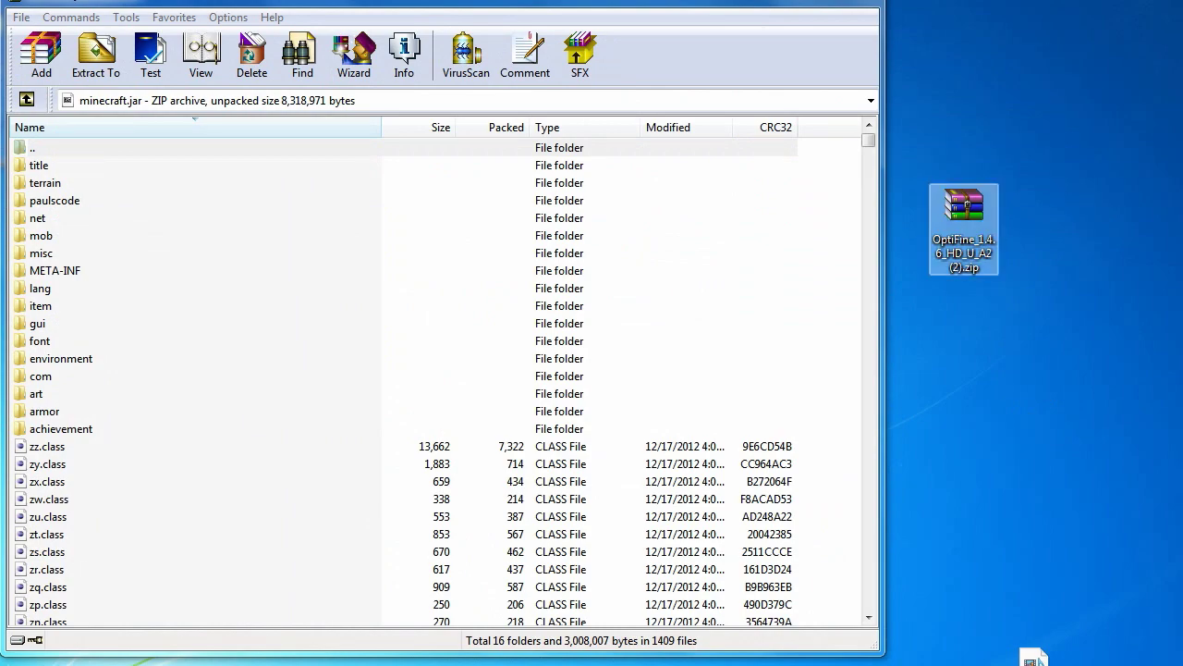
double_click(965, 203)
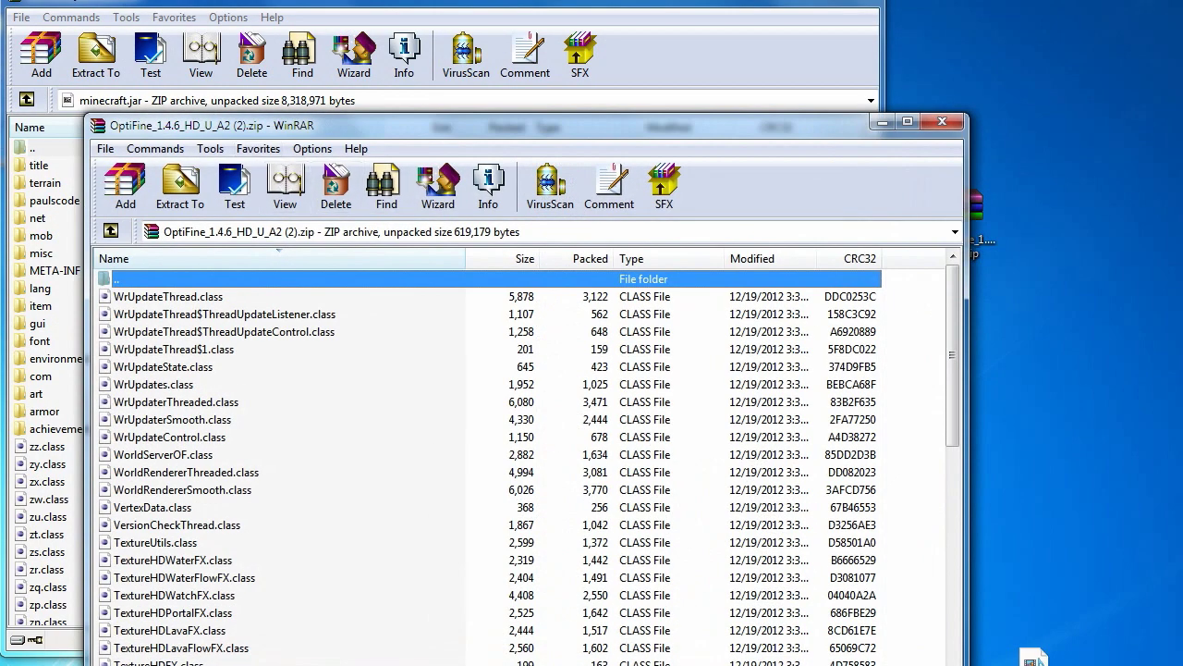
drag(518, 124, 1056, 0)
Add all files from the OptiFine archive to minecraft.jar, using the Add and replace files update mode
click(717, 160)
scroll(906, 379, down, 14)
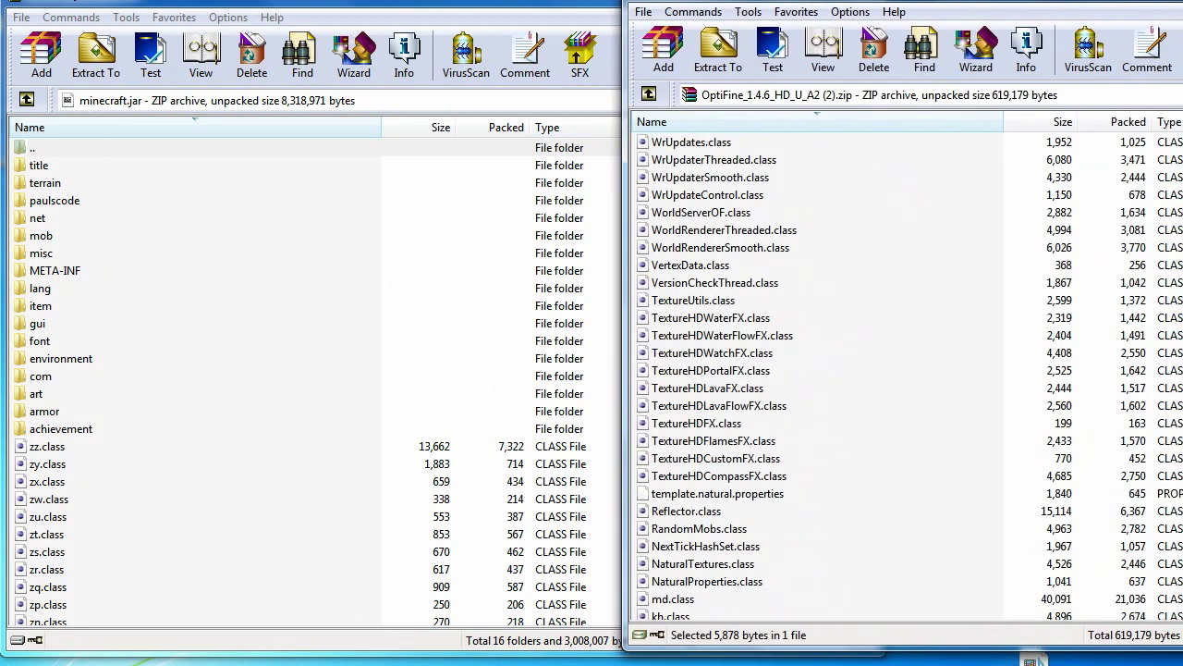
key(ctrl+a)
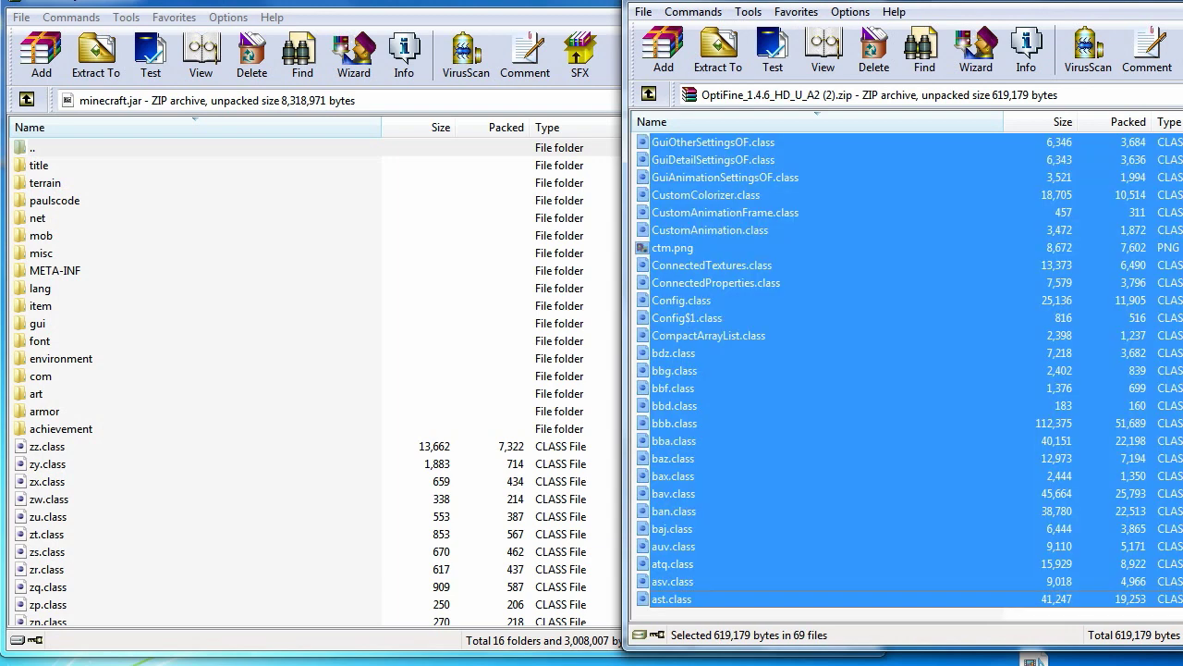
drag(672, 599, 369, 463)
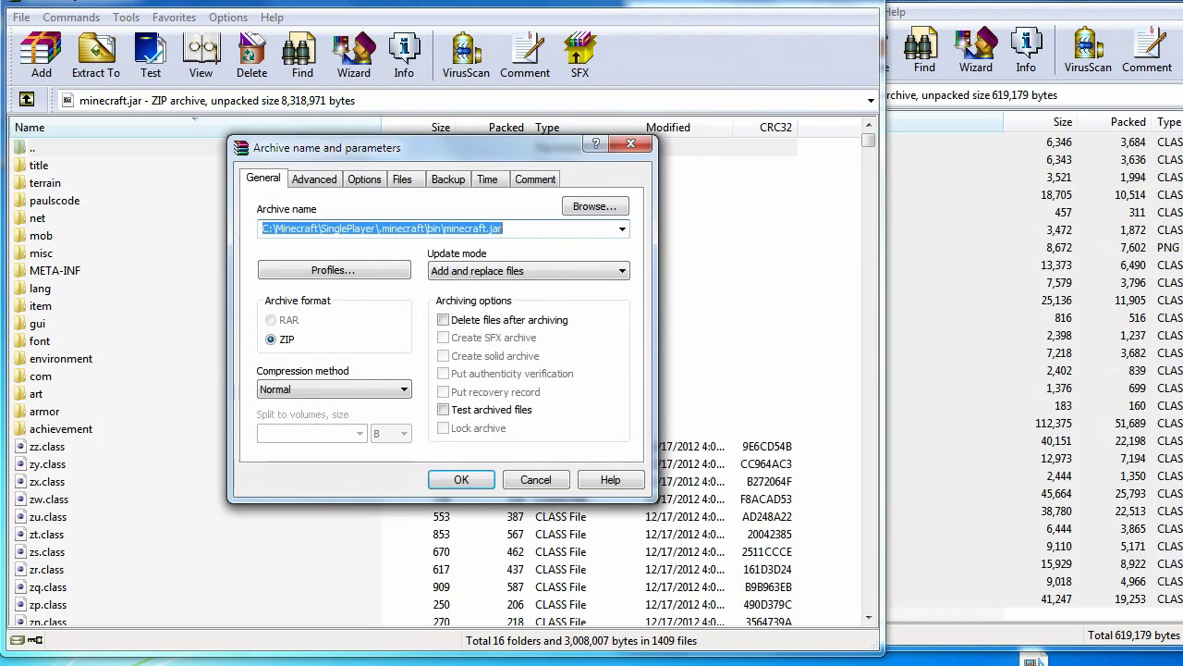
key(Return)
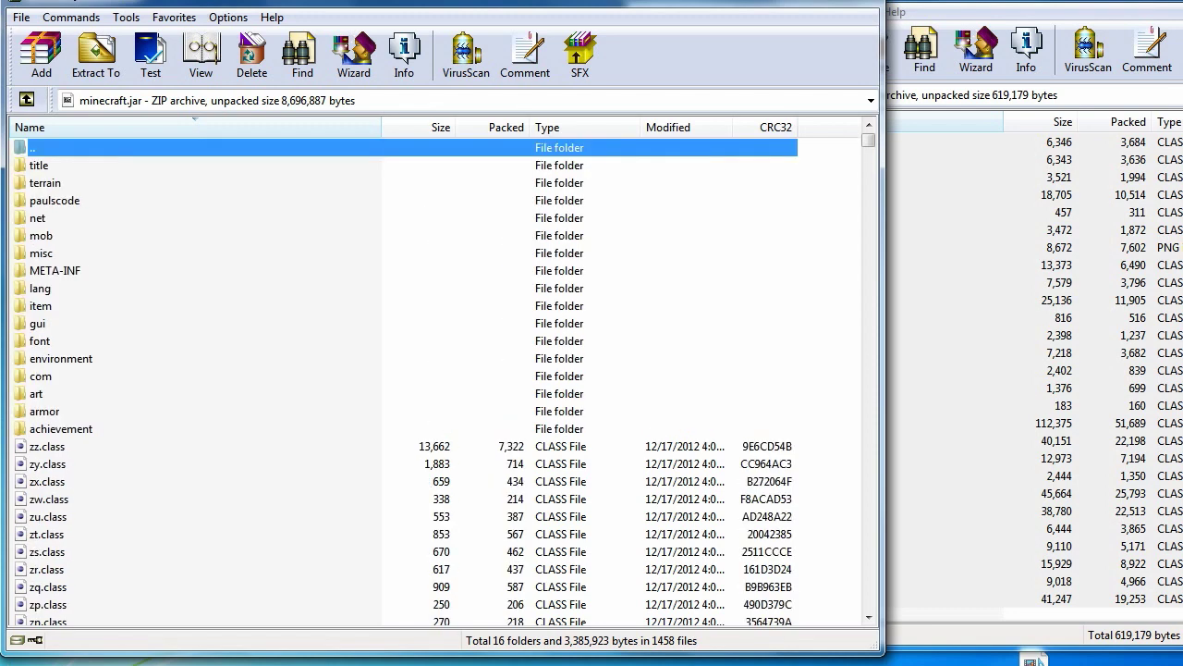
Delete the META-INF folder from the minecraft.jar archive and confirm the deletion
right_click(59, 275)
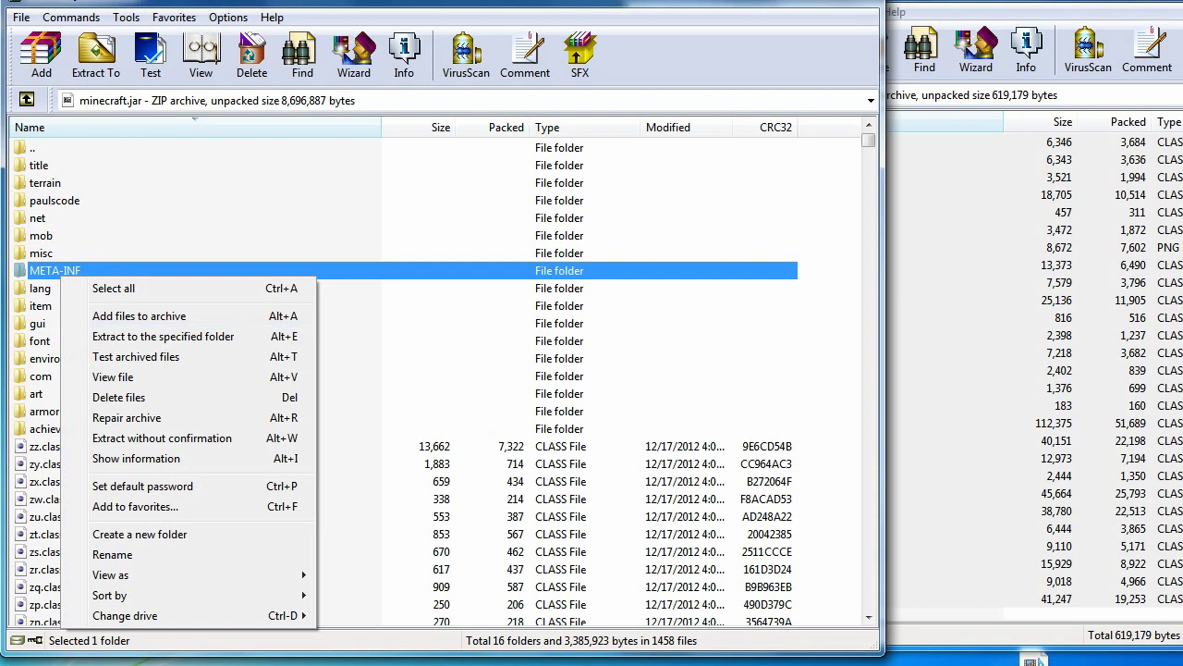
click(118, 396)
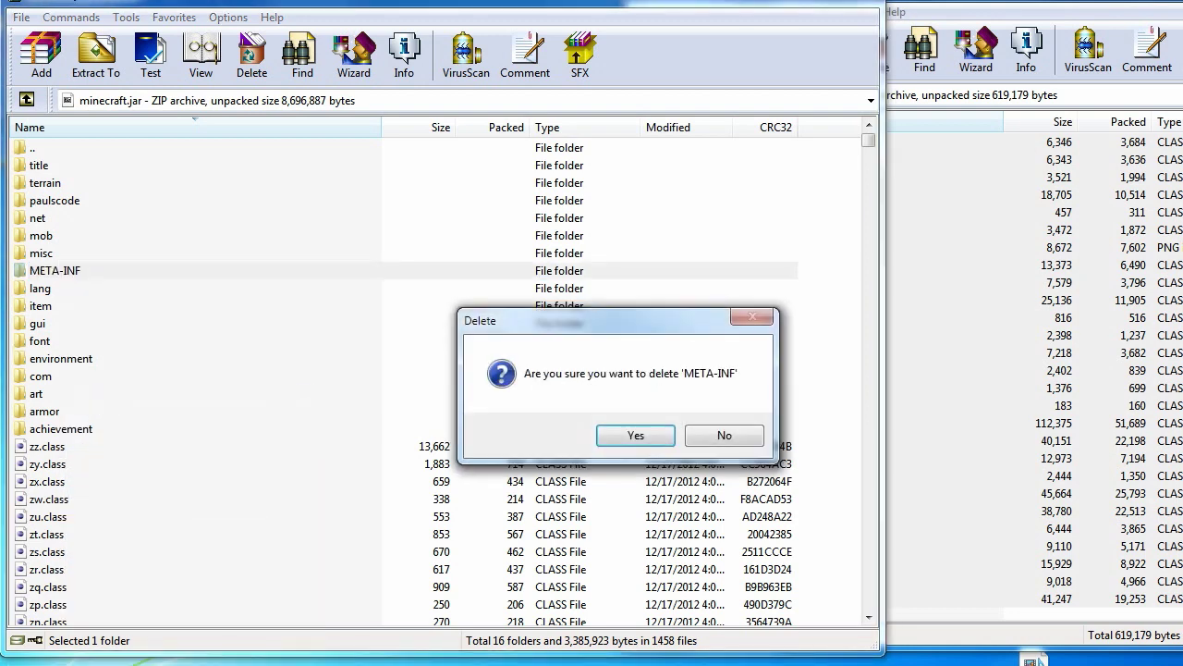
click(634, 434)
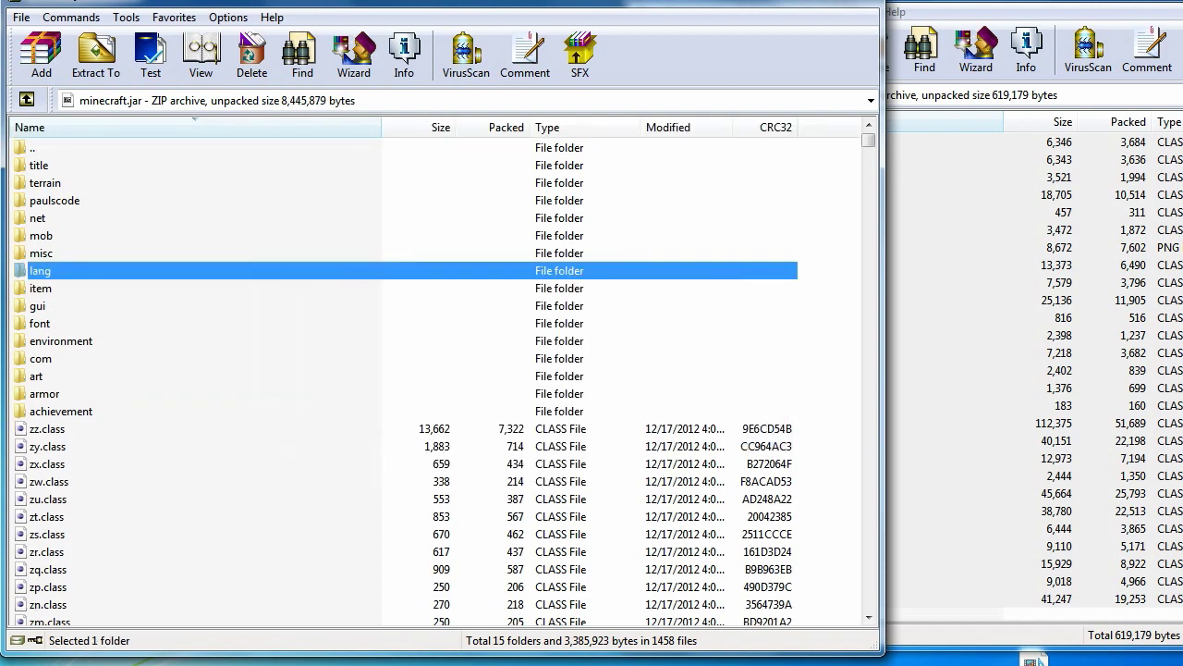
Close the OptiFine and minecraft.jar archive windows and the Notepad note
drag(1036, 2, 359, 253)
click(803, 248)
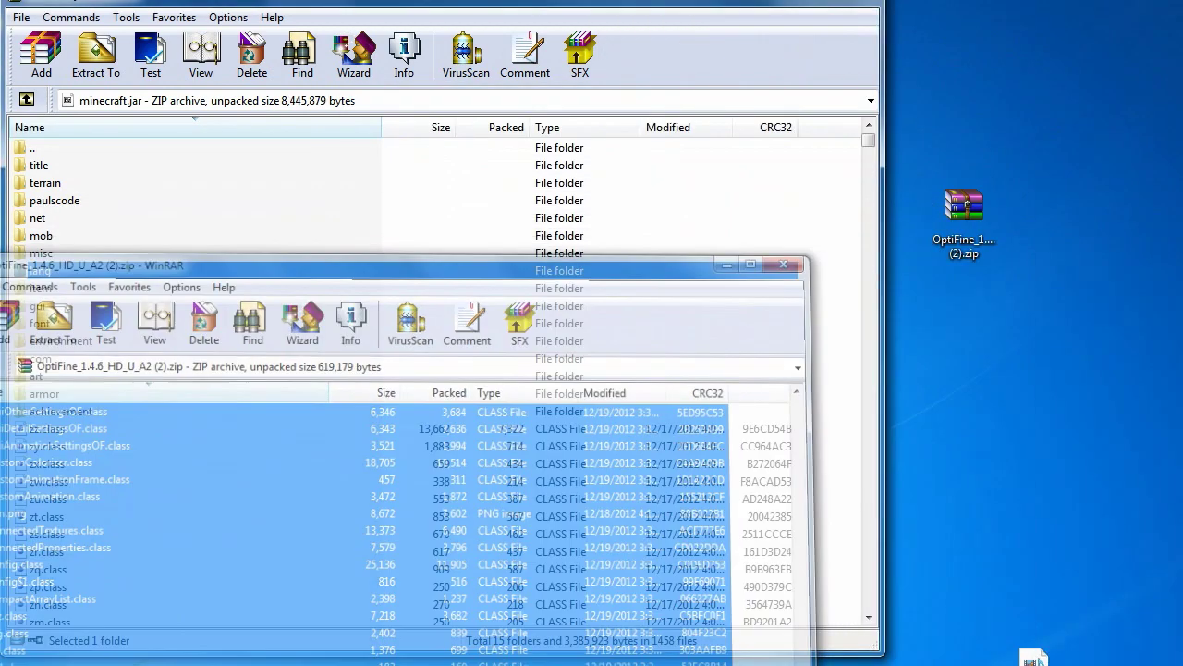
drag(647, 3, 735, 54)
click(945, 40)
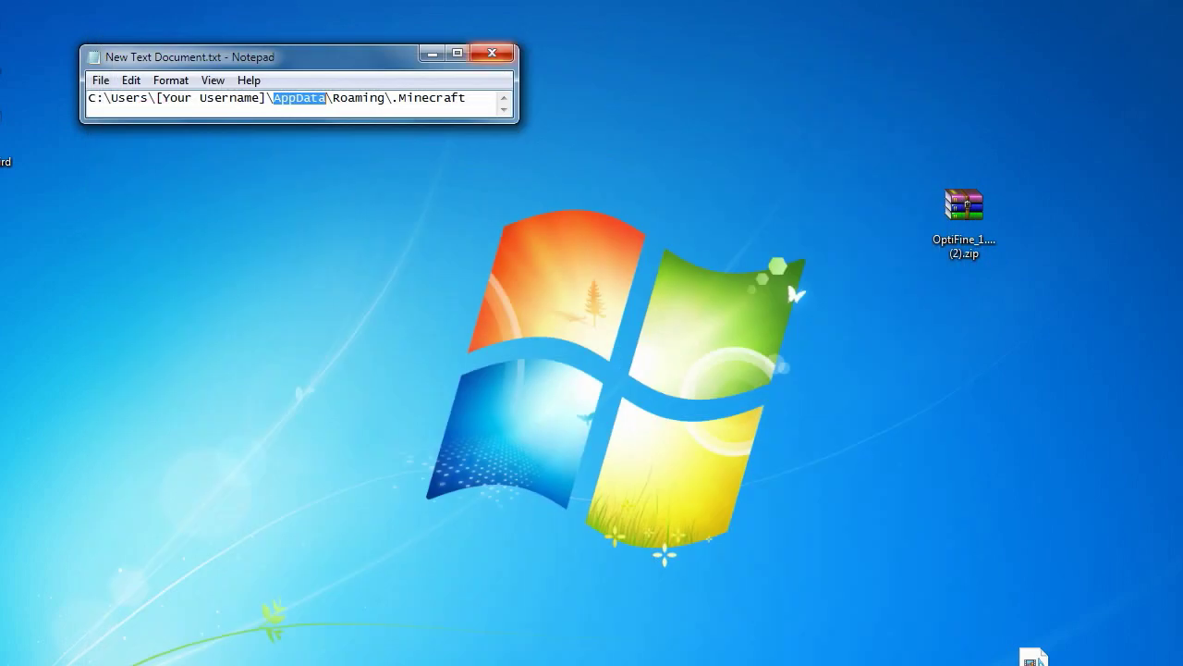
click(492, 53)
Launch Minecraft, log in with the remembered account details, and load the singleplayer world Tutorials
click(651, 394)
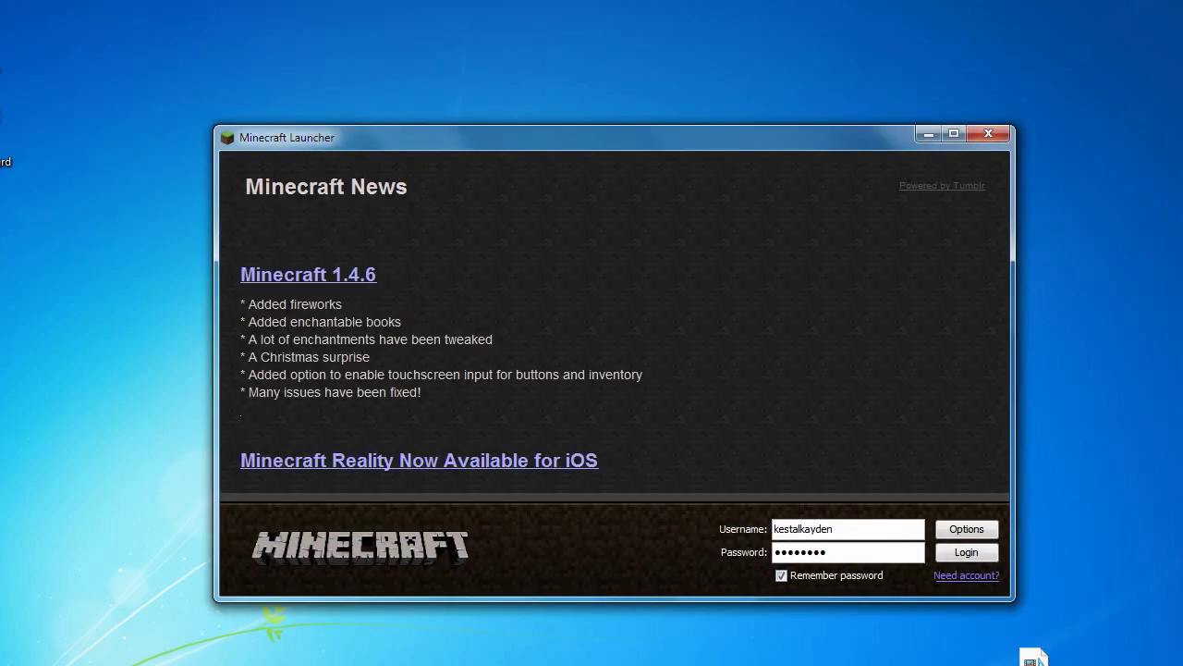
key(Return)
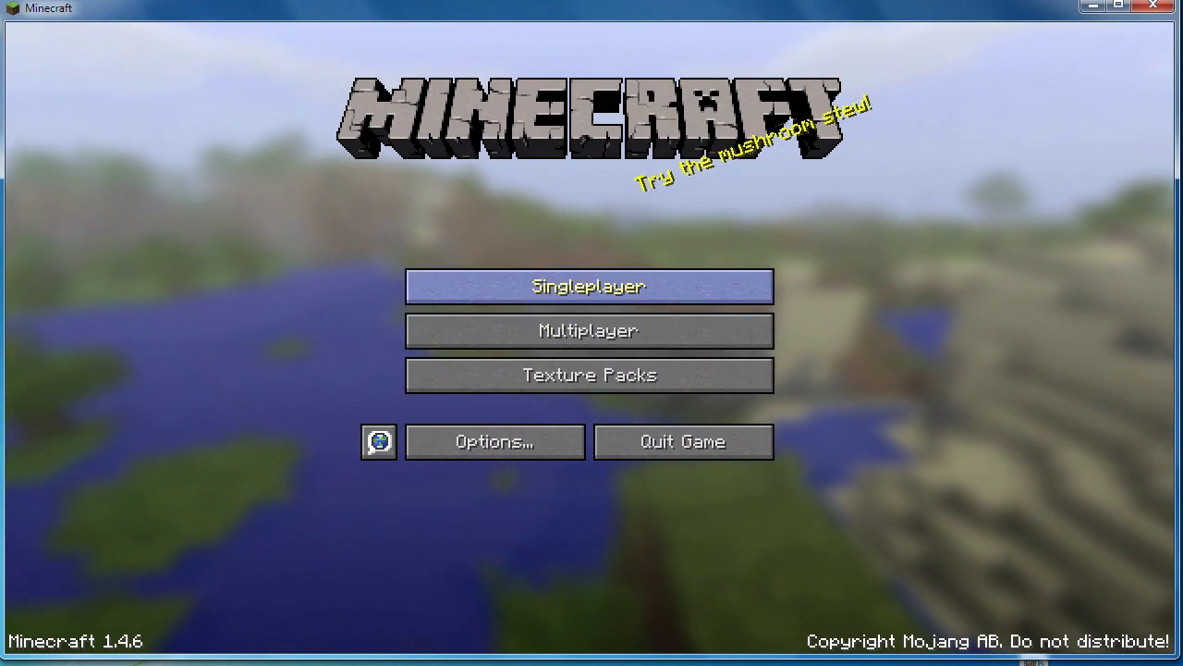
click(589, 286)
click(517, 306)
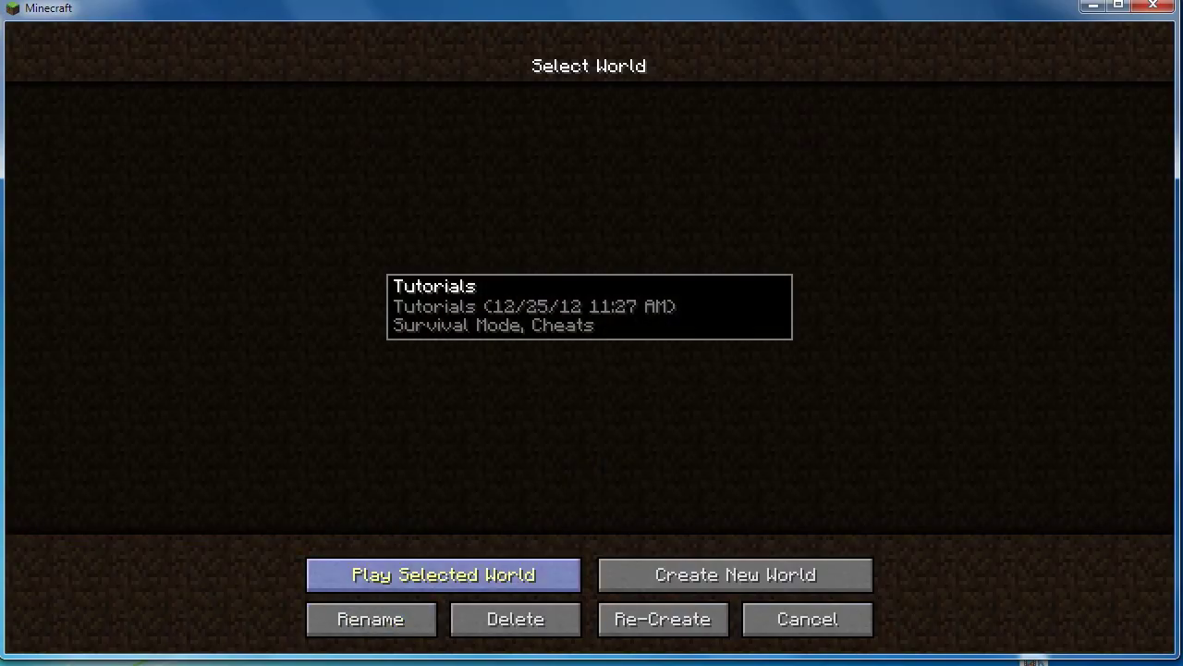
click(444, 574)
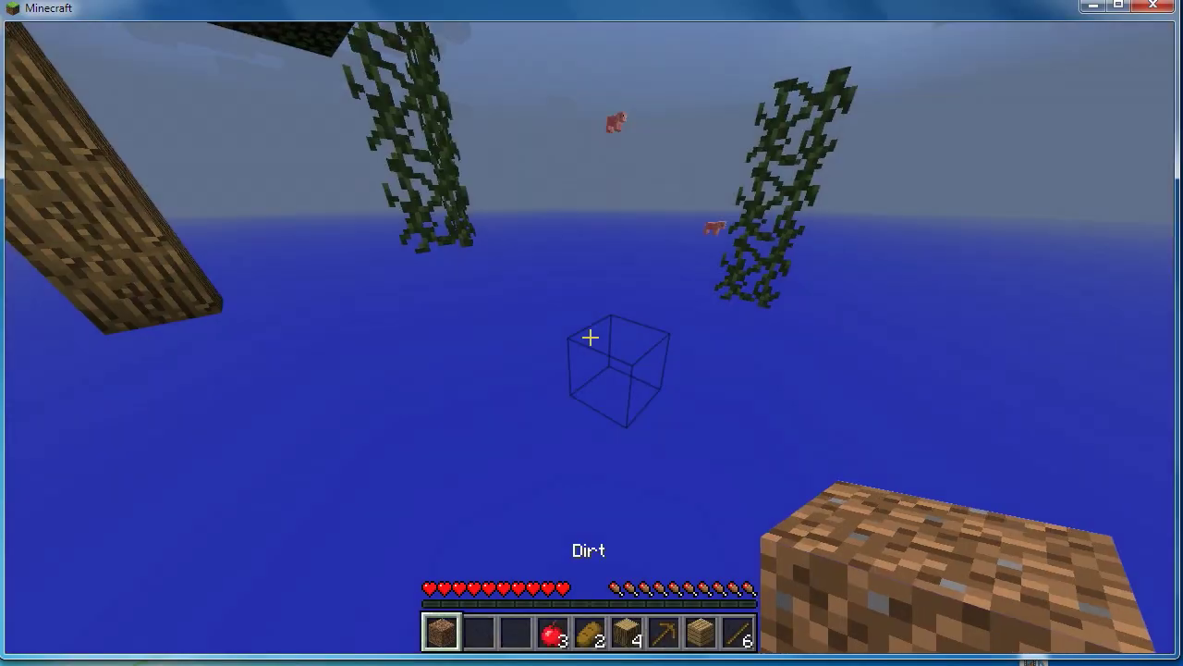
Examine the in-game Video Settings for the added OptiFine options, and return to the world
key(Escape)
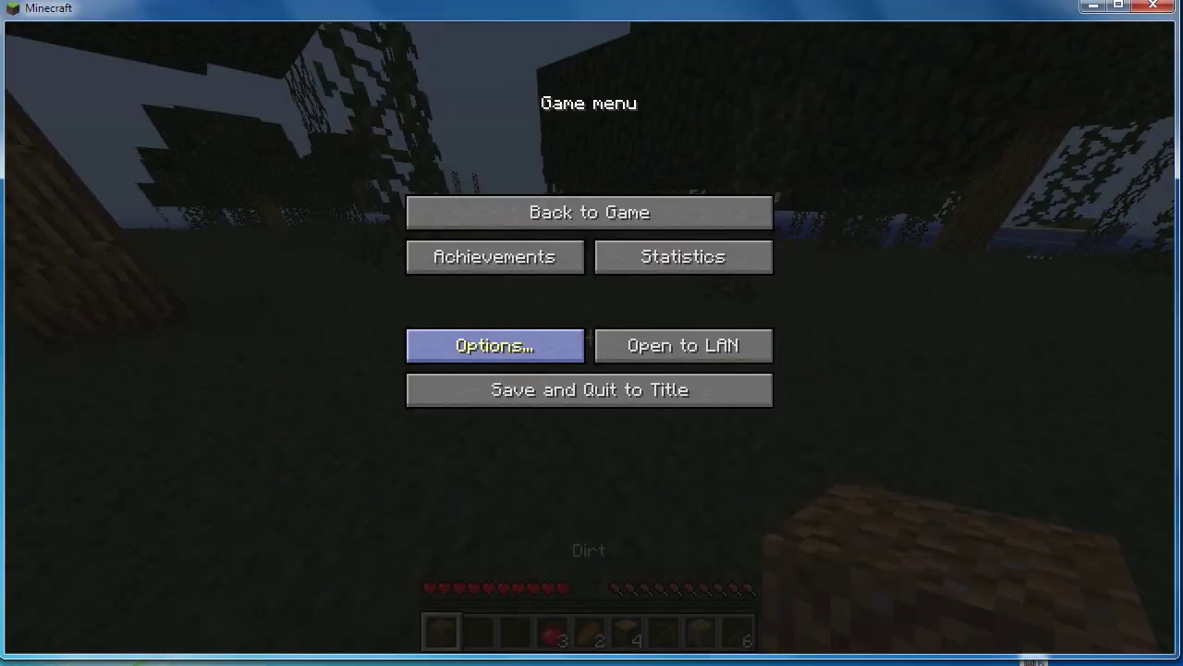
click(494, 346)
click(495, 311)
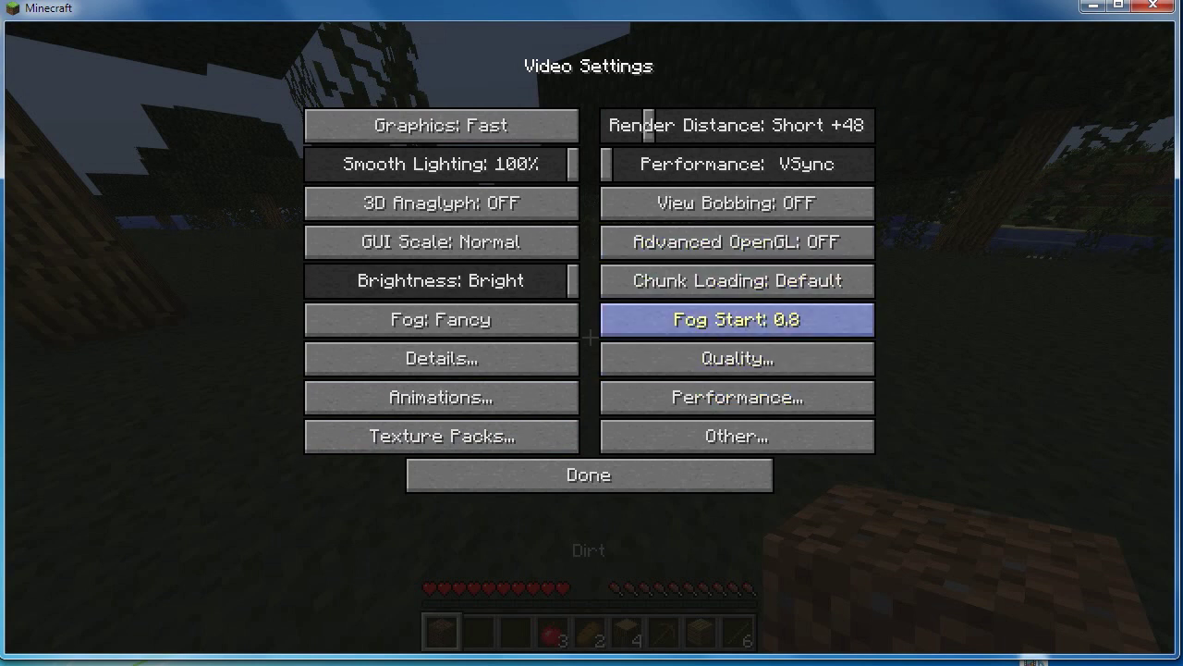
key(Escape)
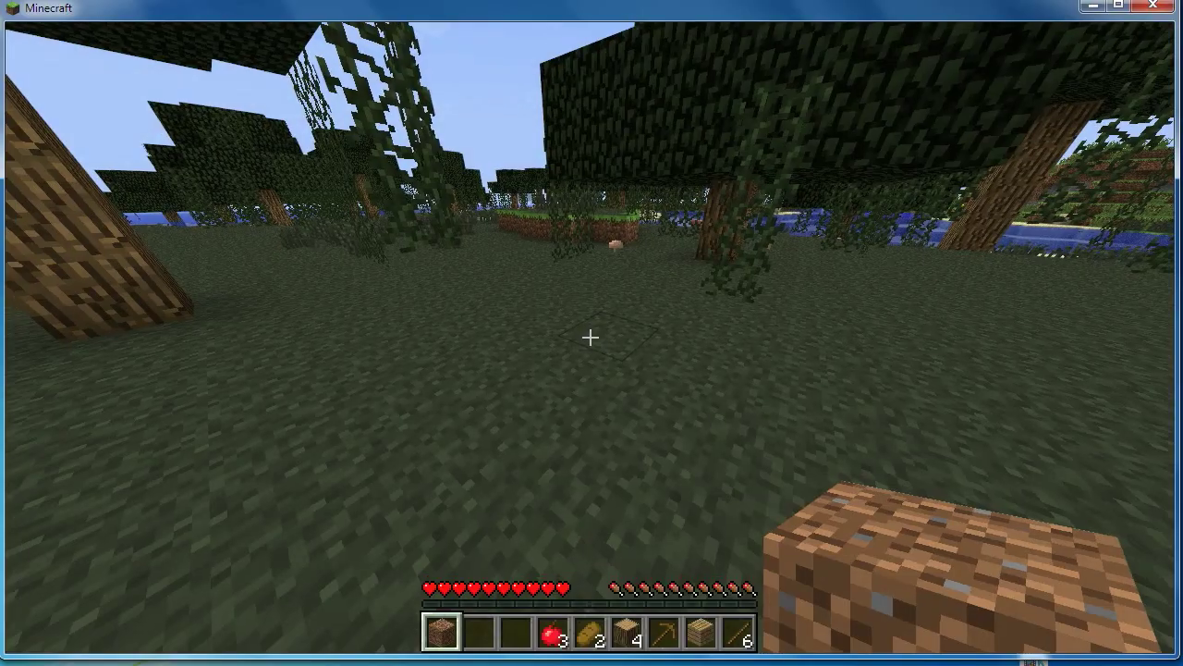
Walk and jump forward through the swamp area to check how the modded game runs
key(w)
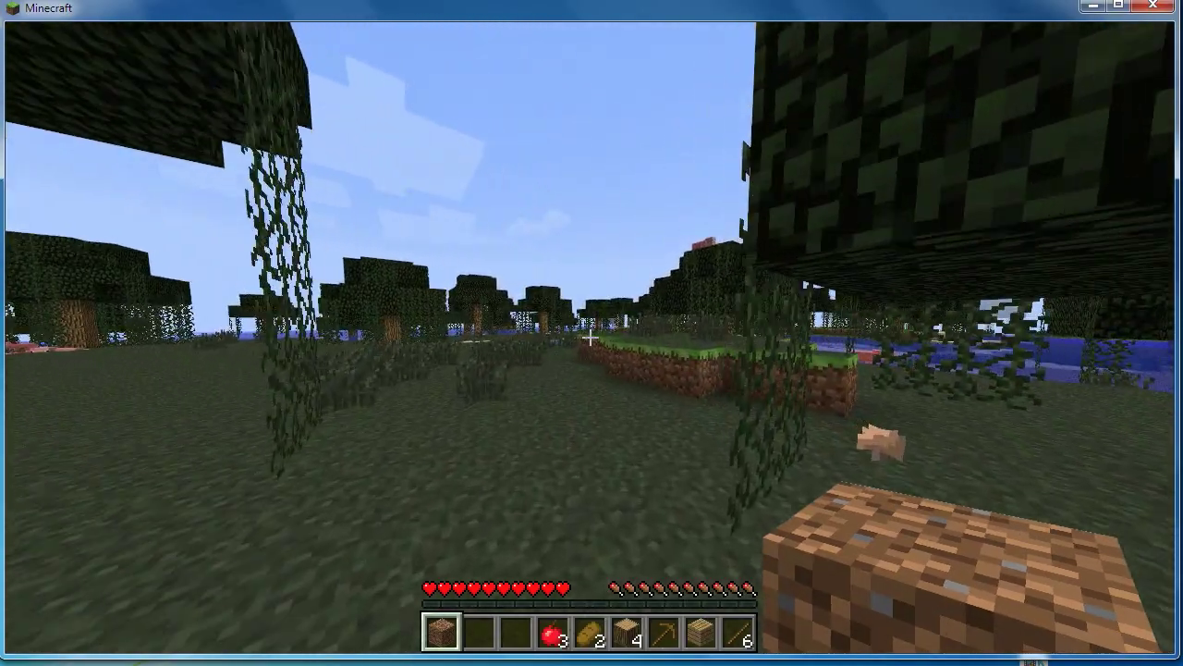
key(w)
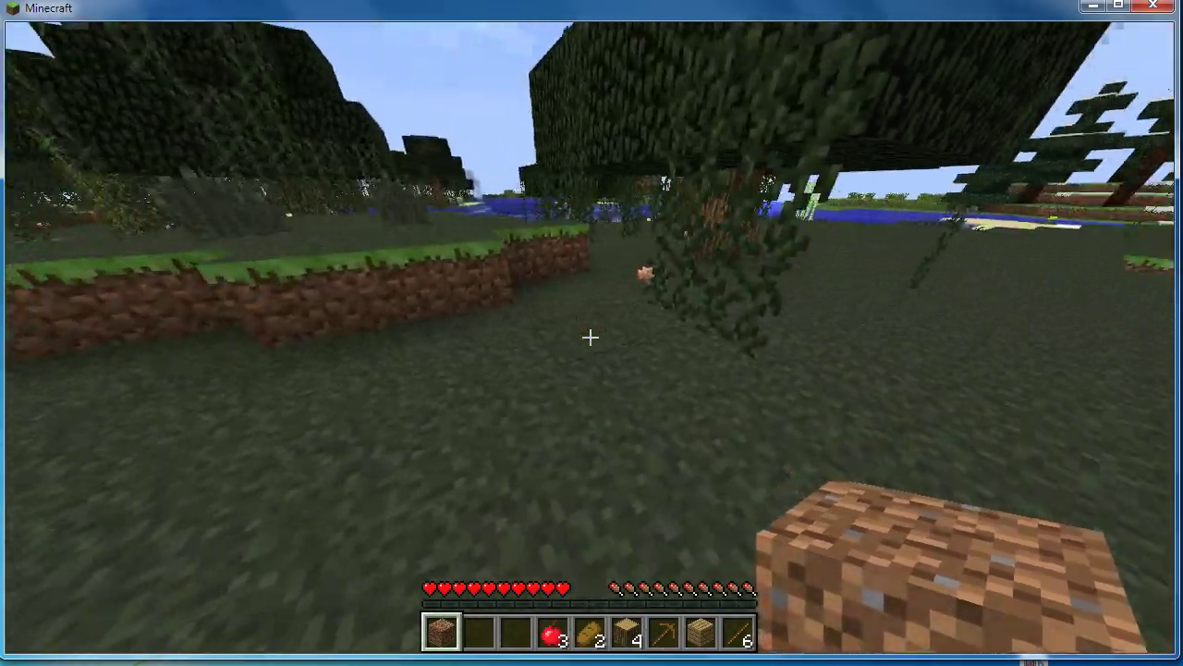
key(w)
key(space)
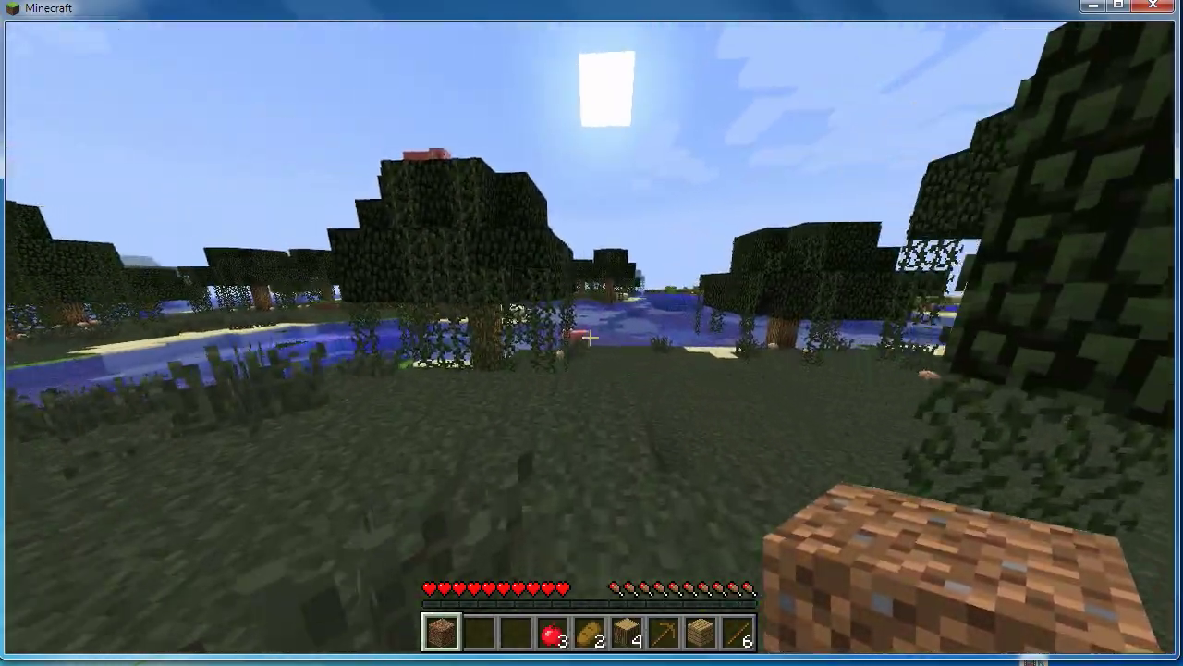
key(w)
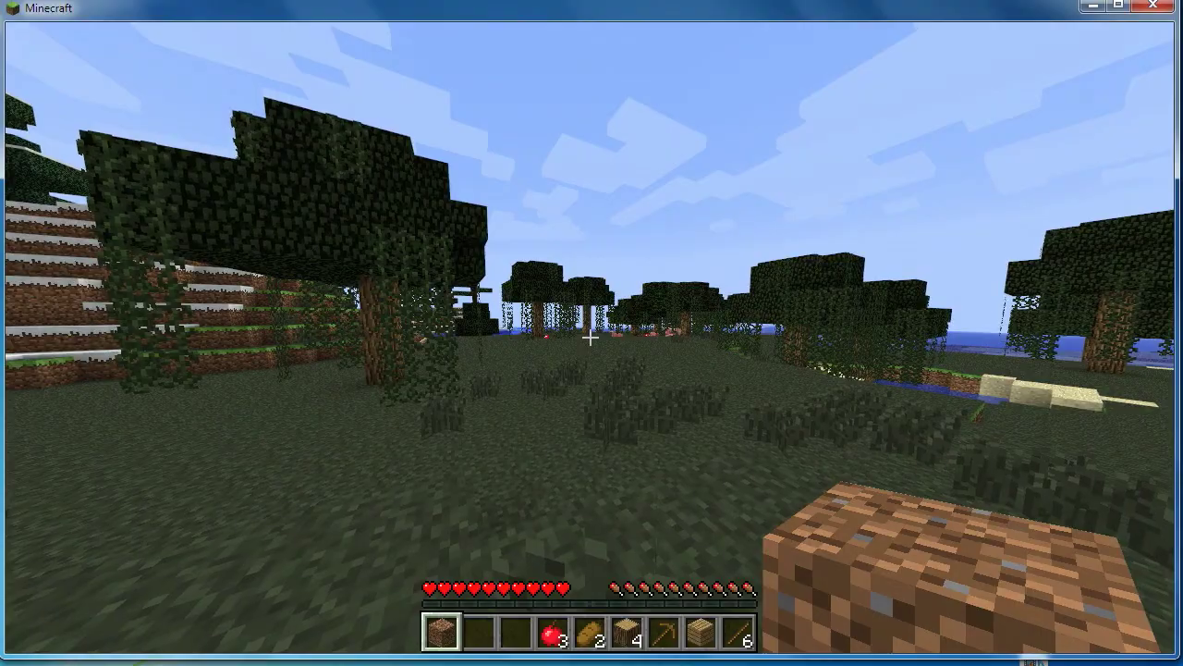